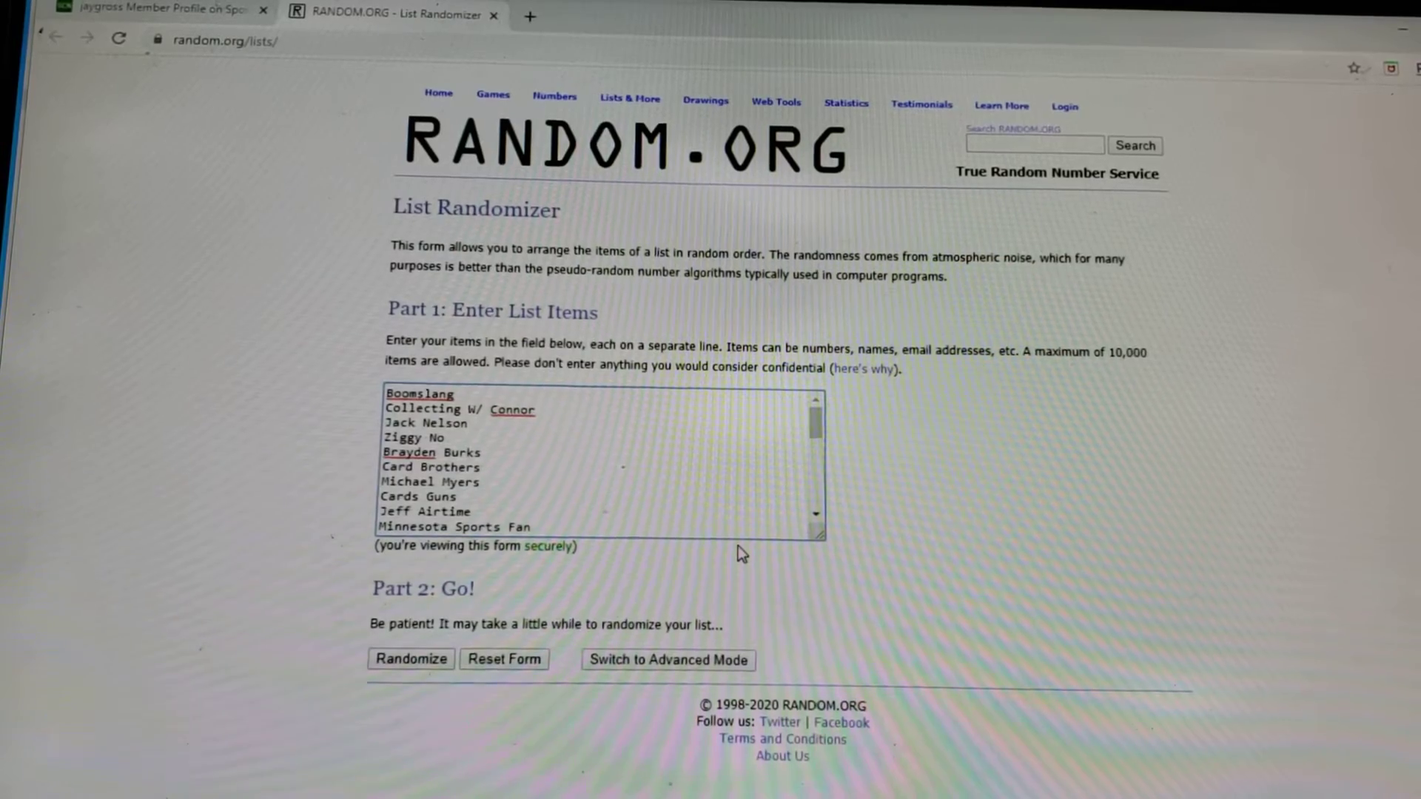
drag(818, 428, 811, 467)
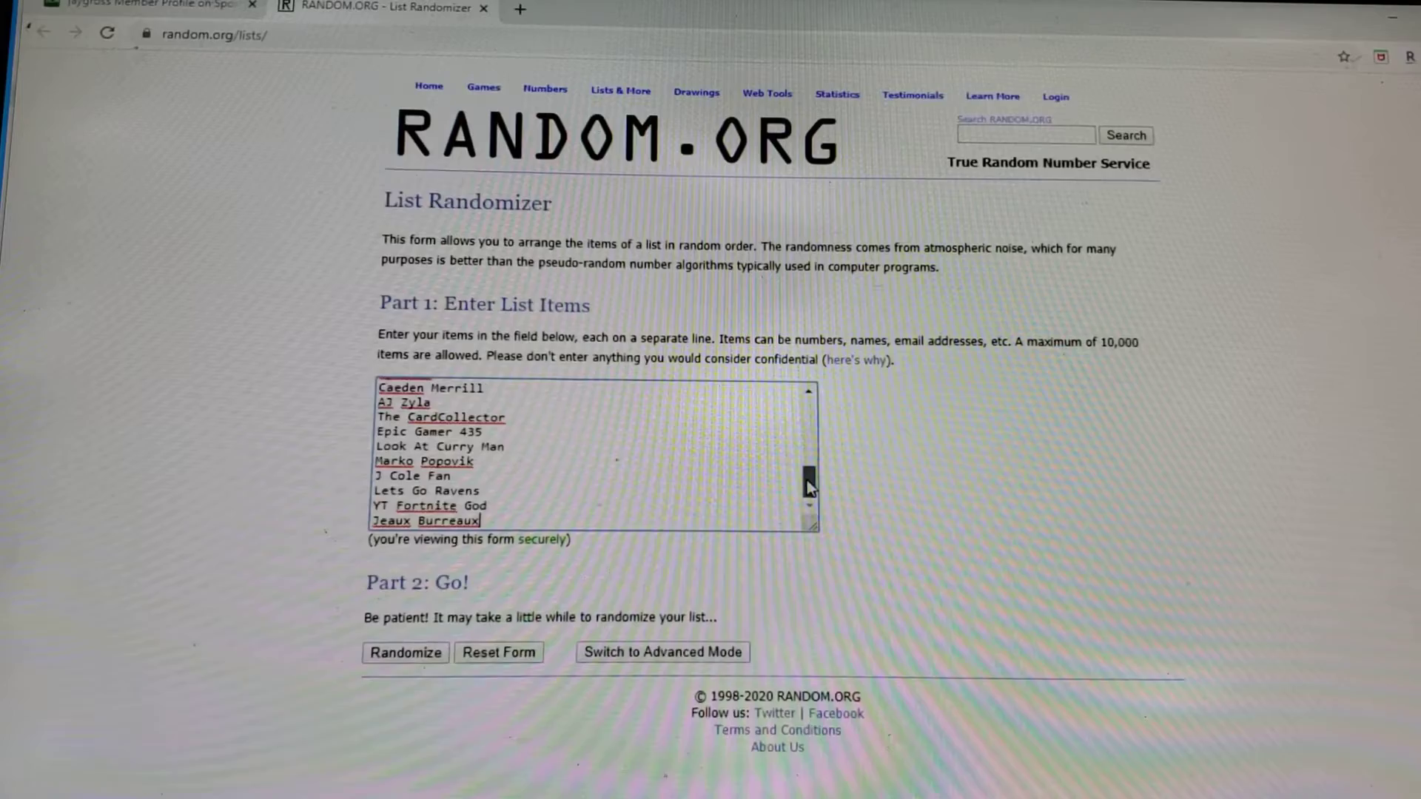
drag(808, 484, 810, 419)
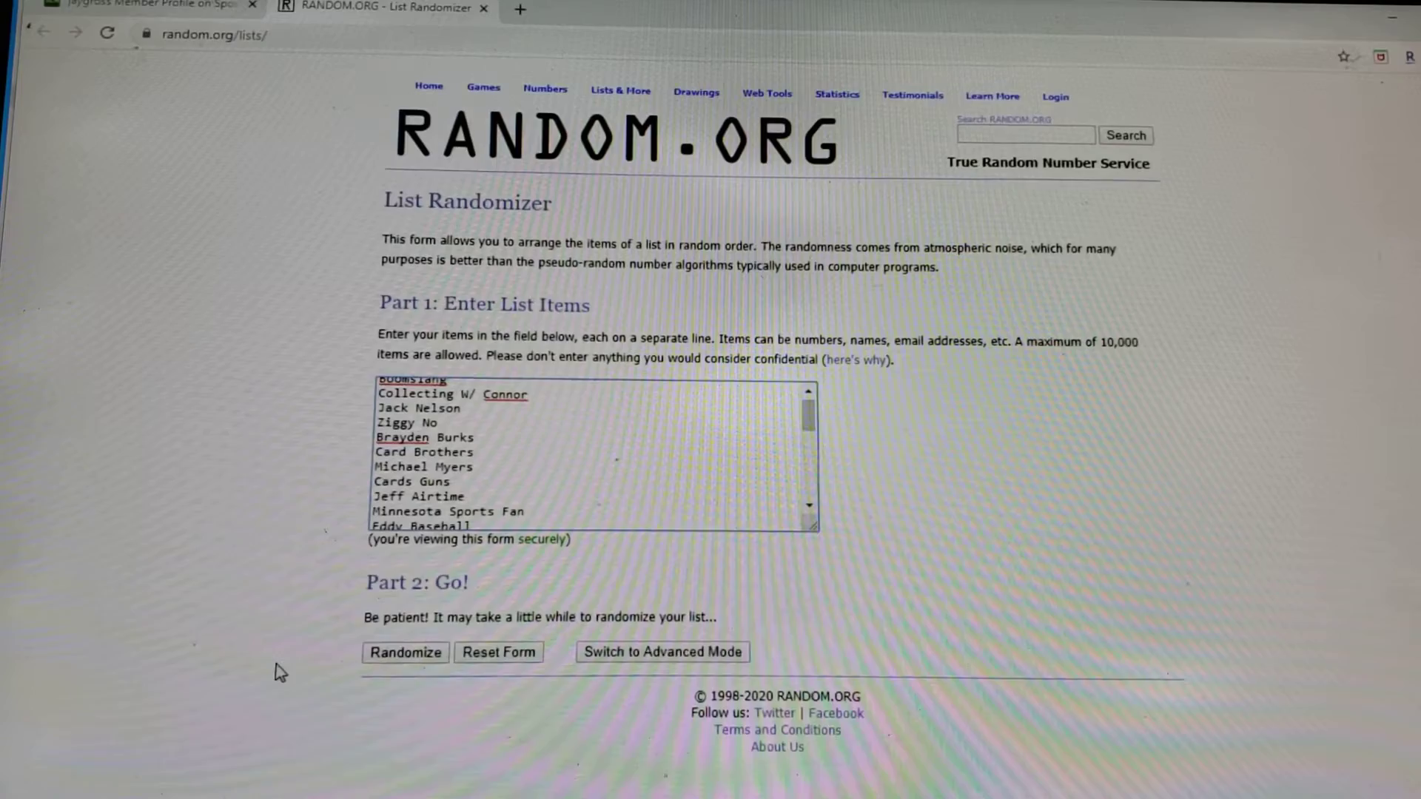
Reshuffle the 32 entrant names twice more with Again!, leaving Optimus Dime first
click(410, 655)
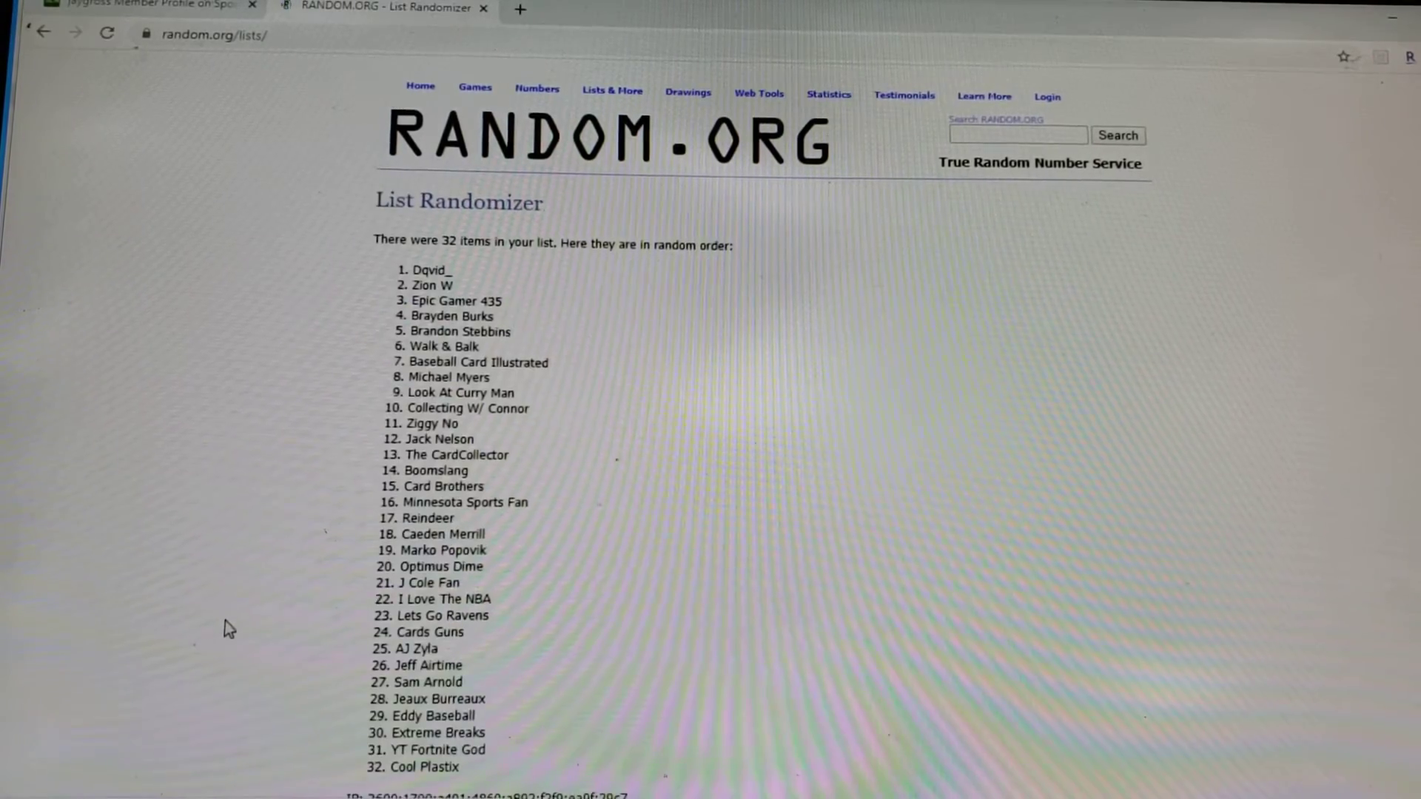
scroll(245, 611, down, 3)
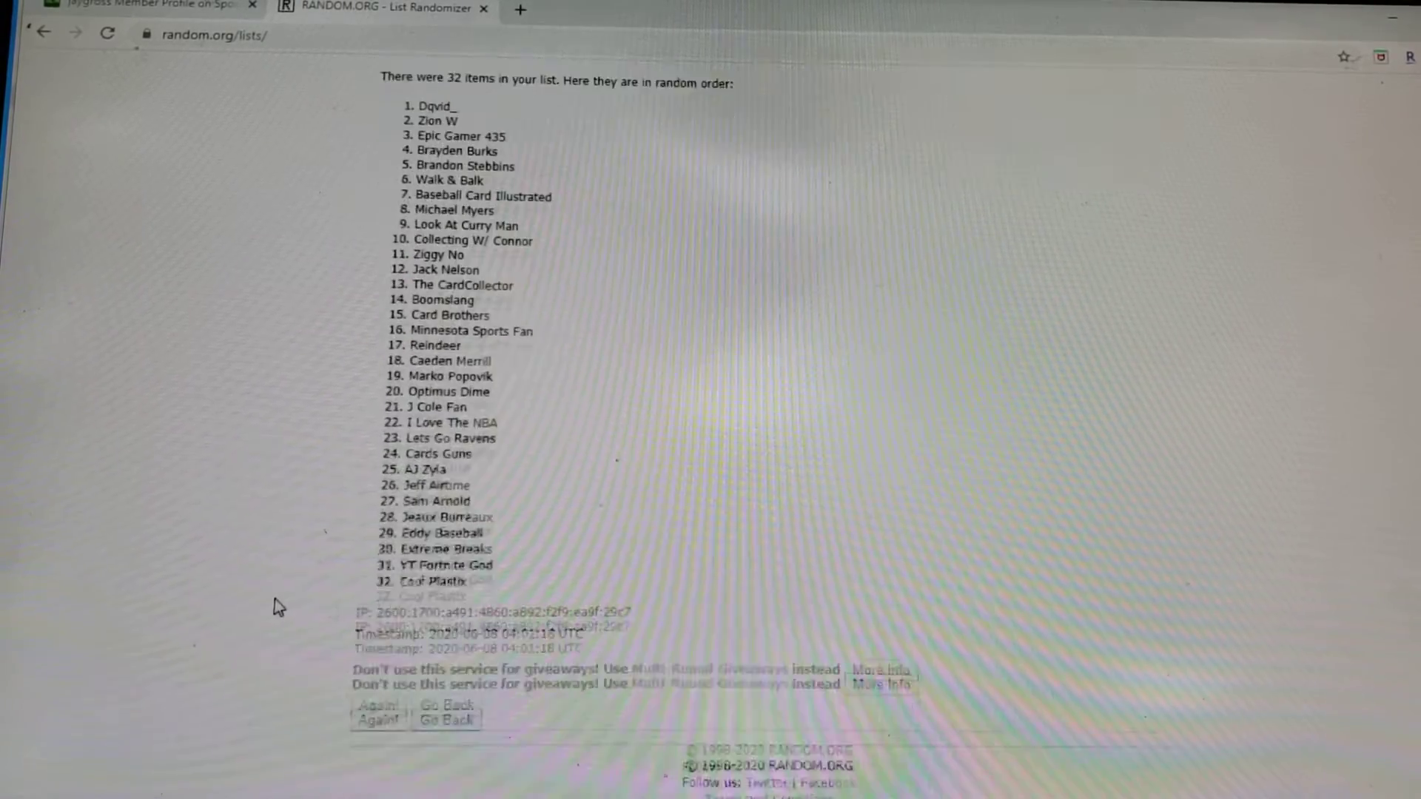
click(380, 691)
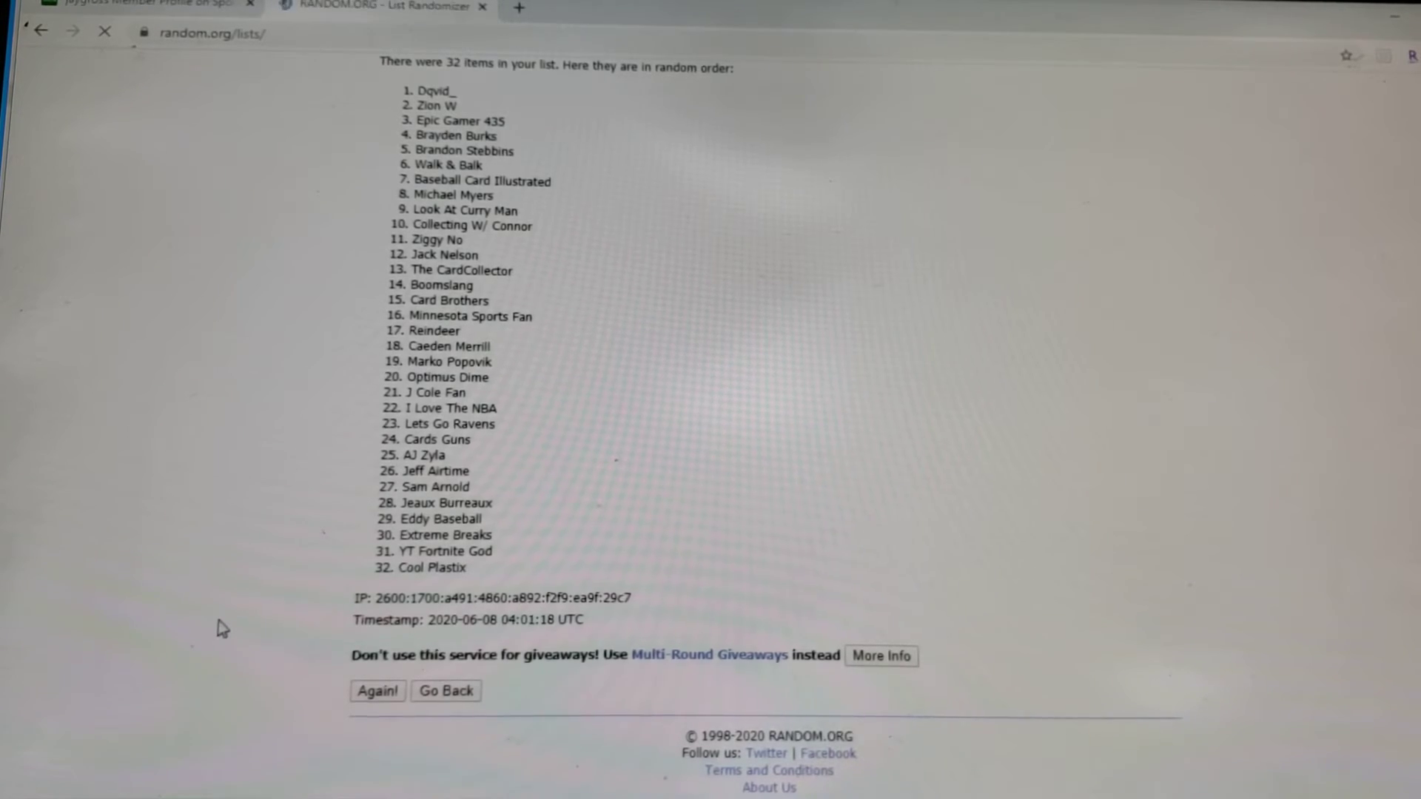
scroll(281, 644, down, 3)
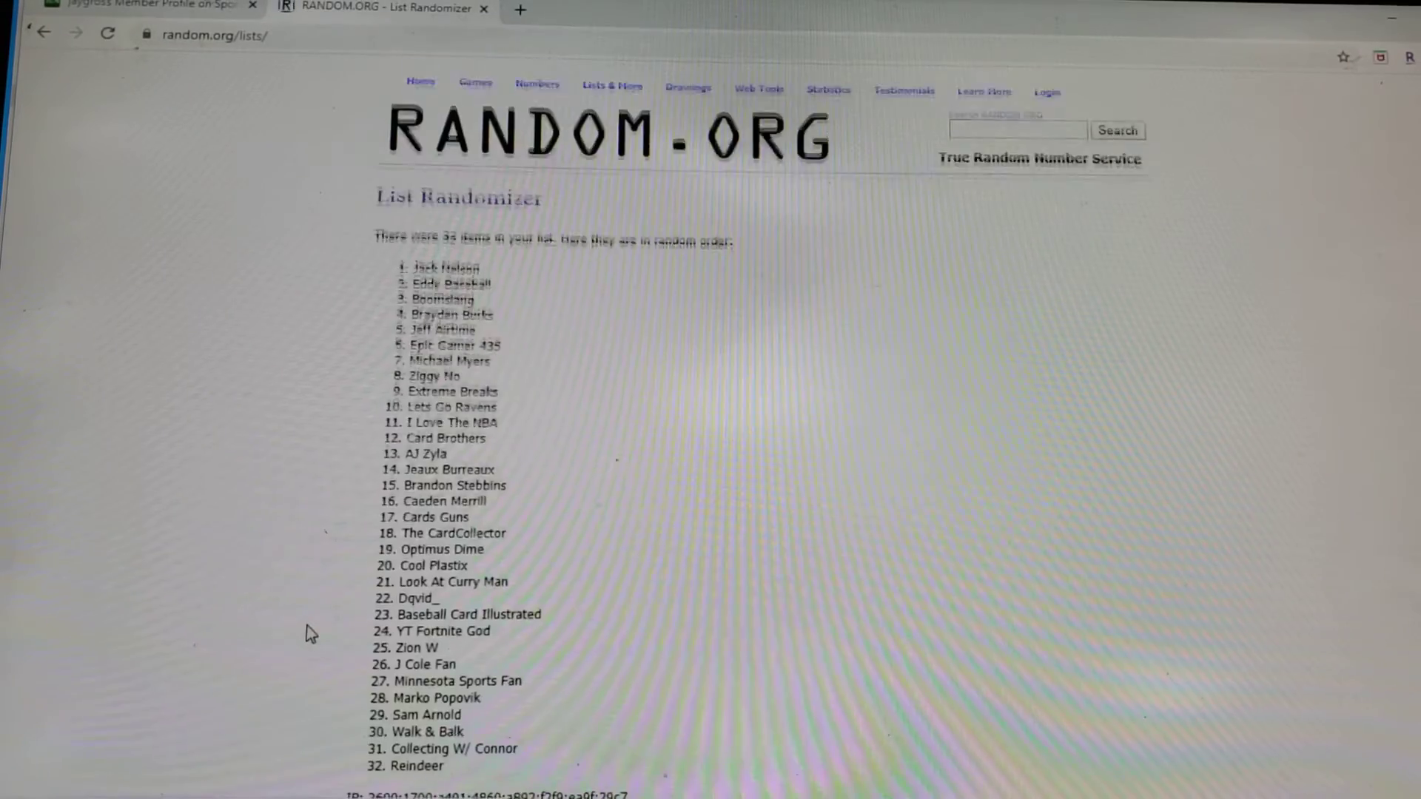
scroll(310, 635, down, 3)
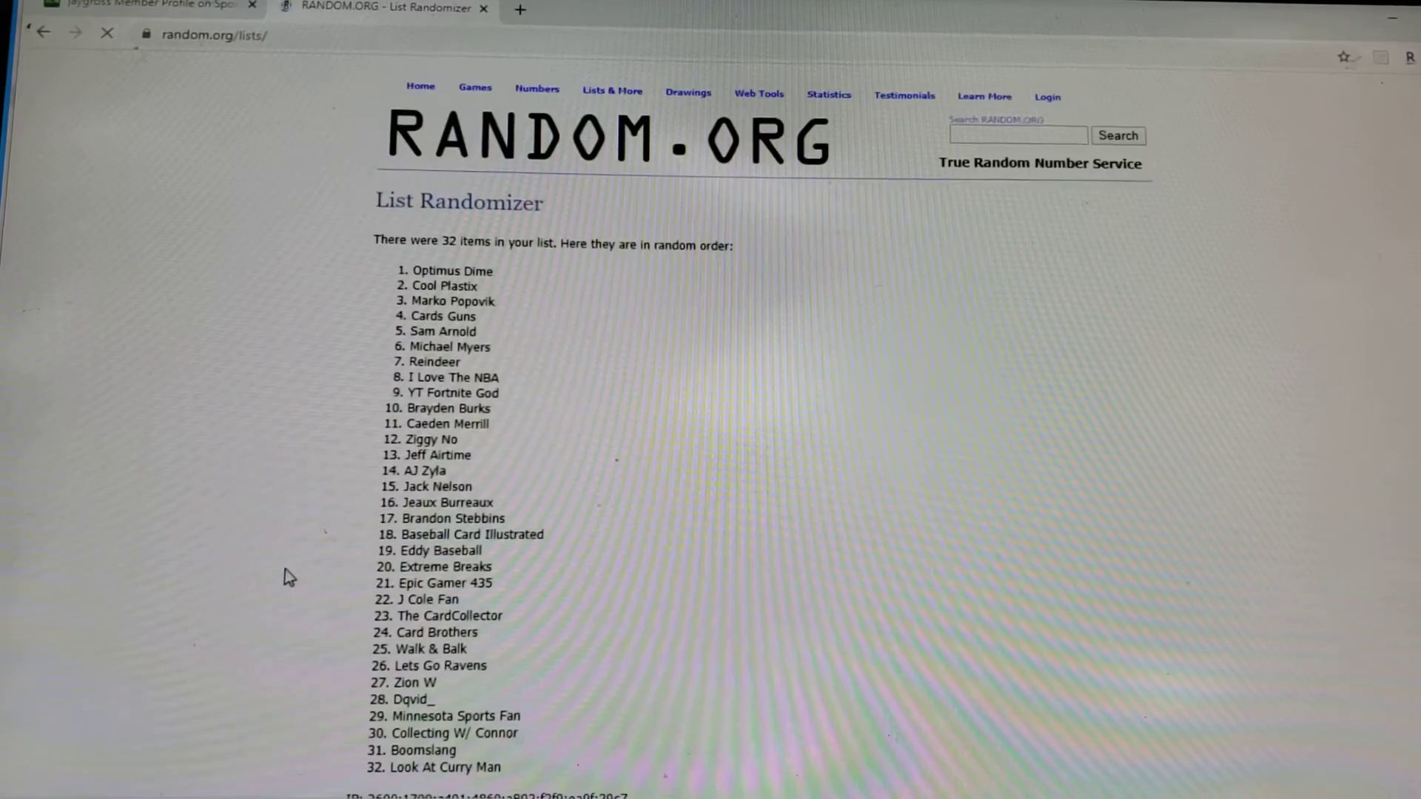
Select the top-ranked name 'Optimus Dime' as the winner, redoing the selection once
drag(419, 271, 502, 270)
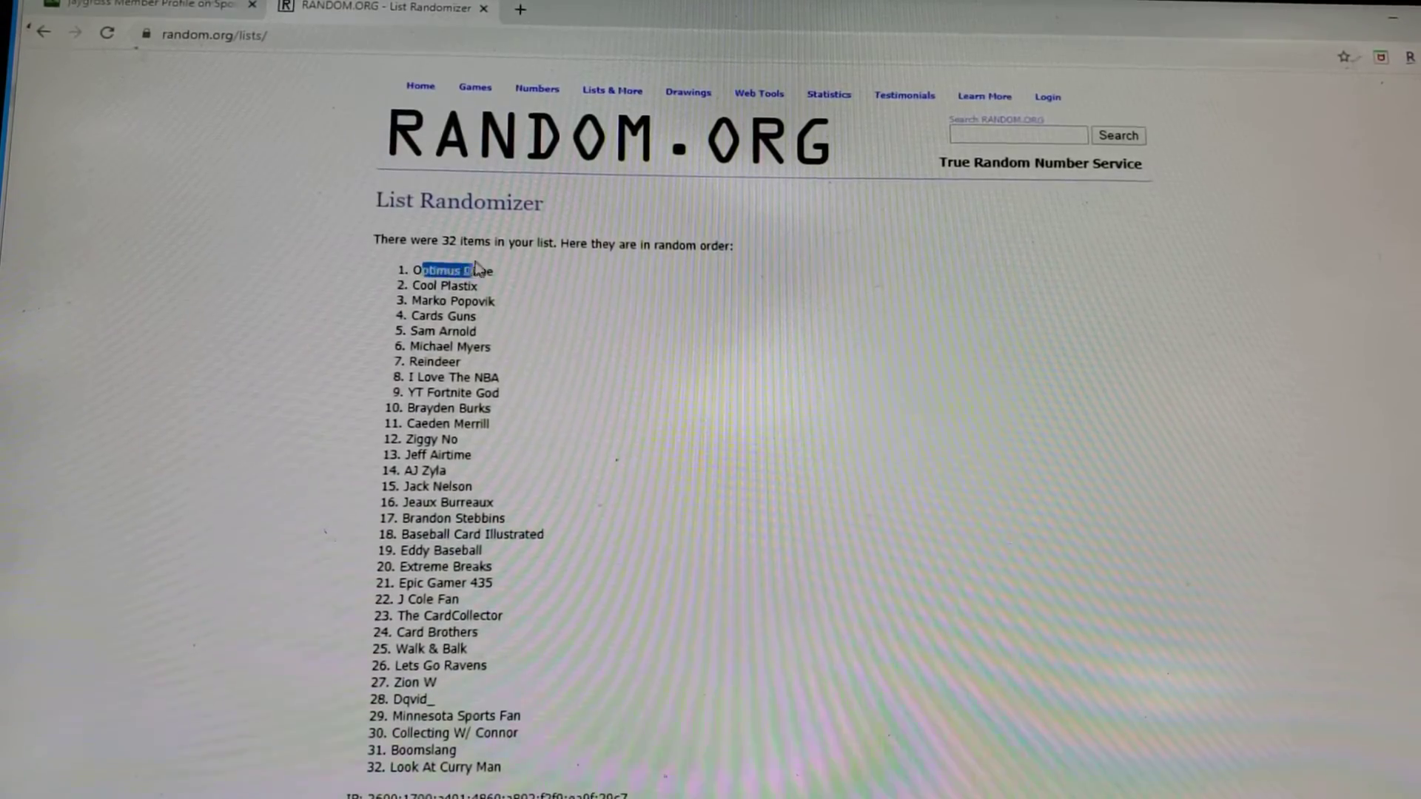
click(538, 276)
drag(428, 270, 545, 285)
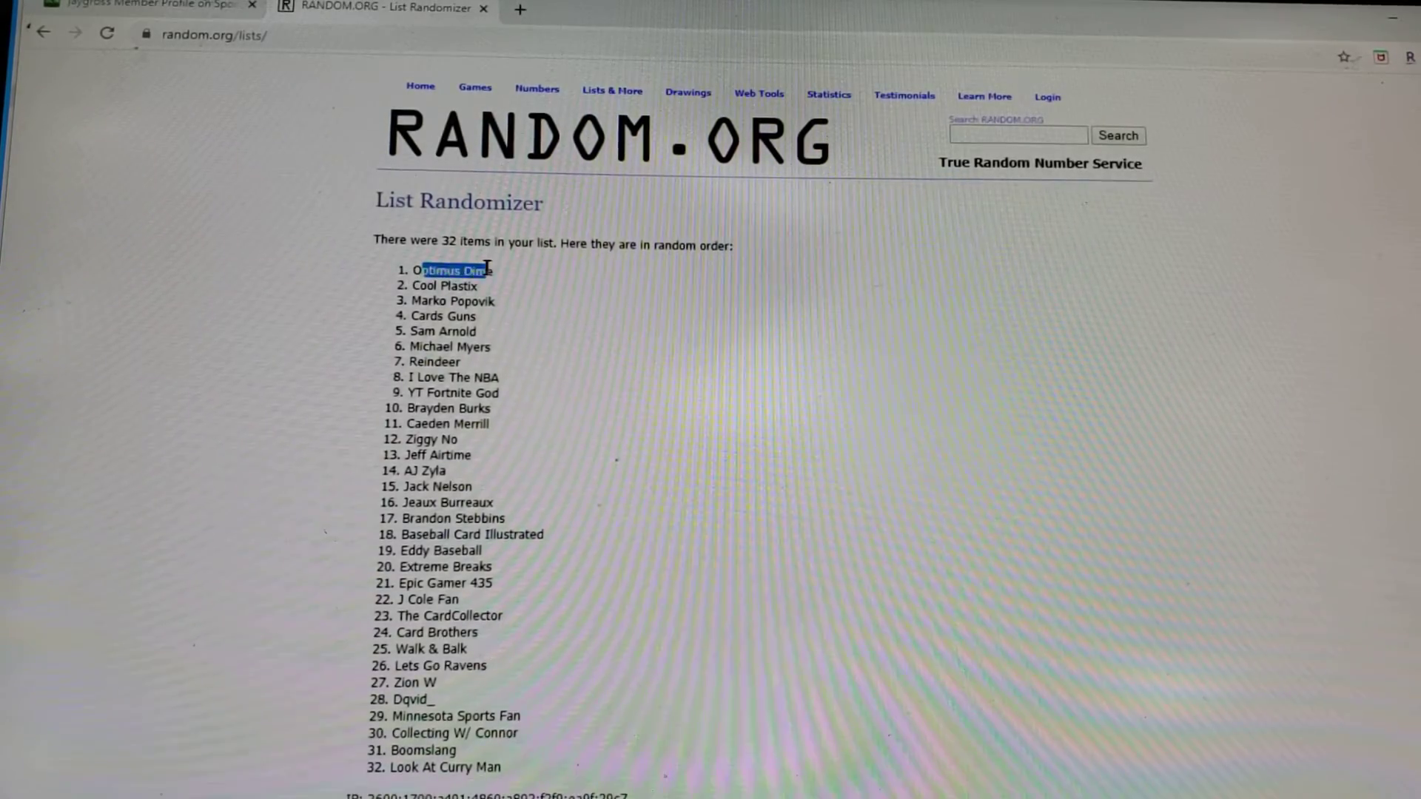